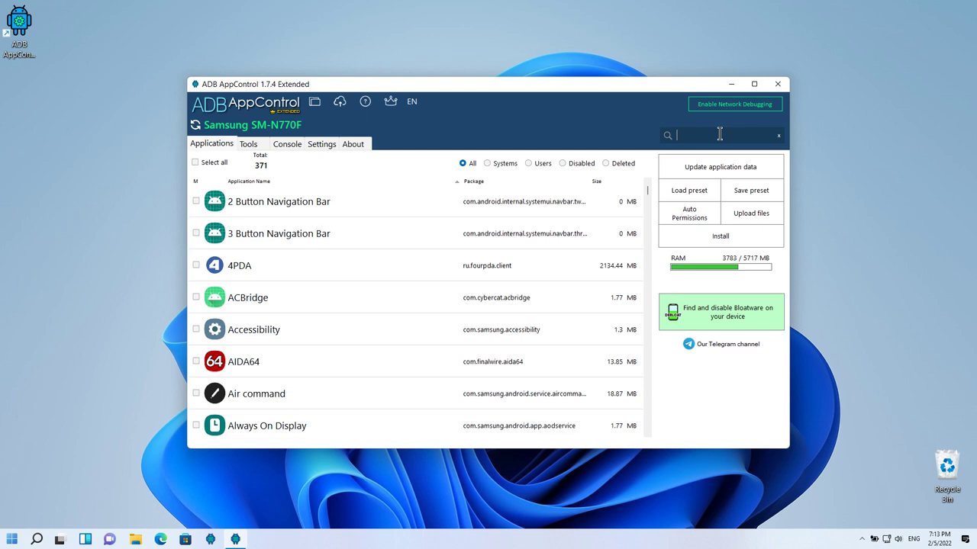
- Try the application search with "s", clear it, and filter the list to show only system applications
{"action": "type", "text": "s"}
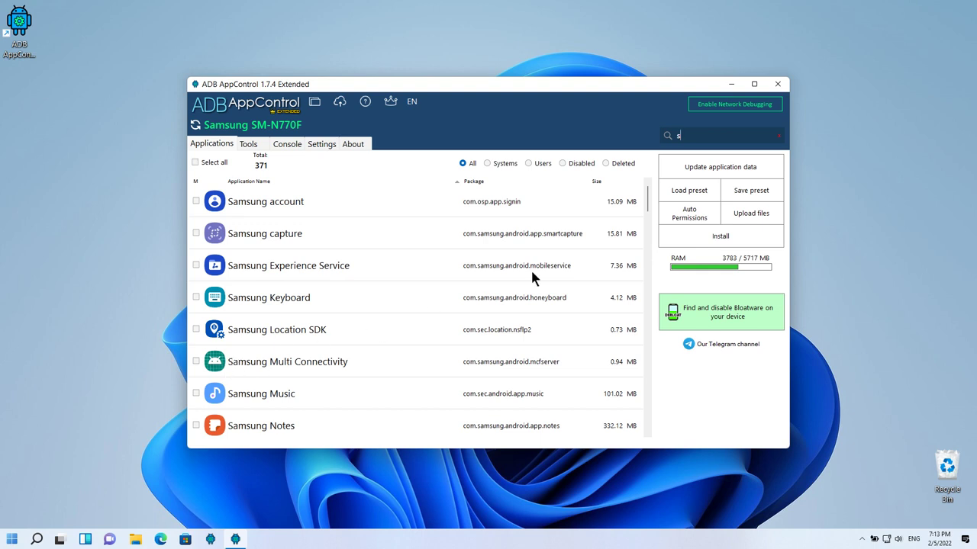
{"action": "left_click", "coordinate": [778, 135]}
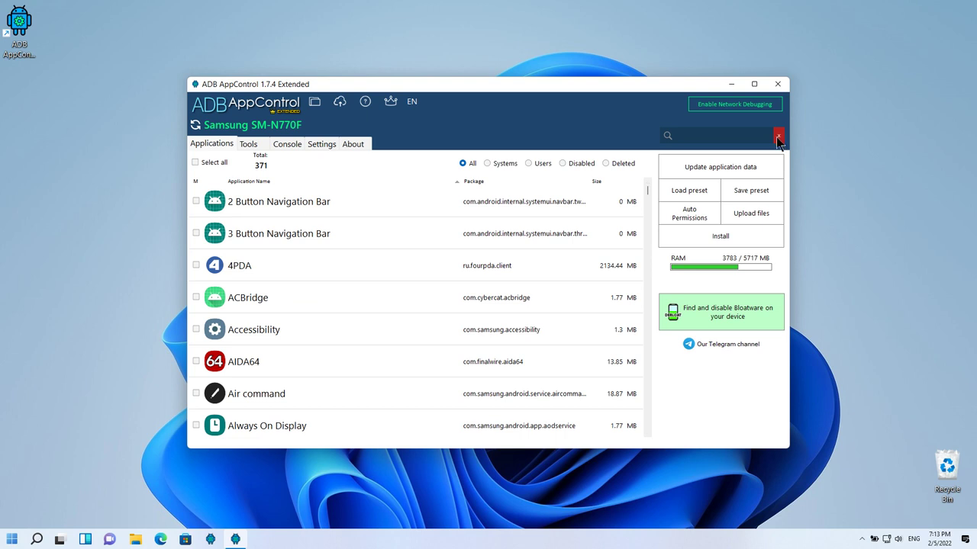
{"action": "left_click", "coordinate": [501, 165]}
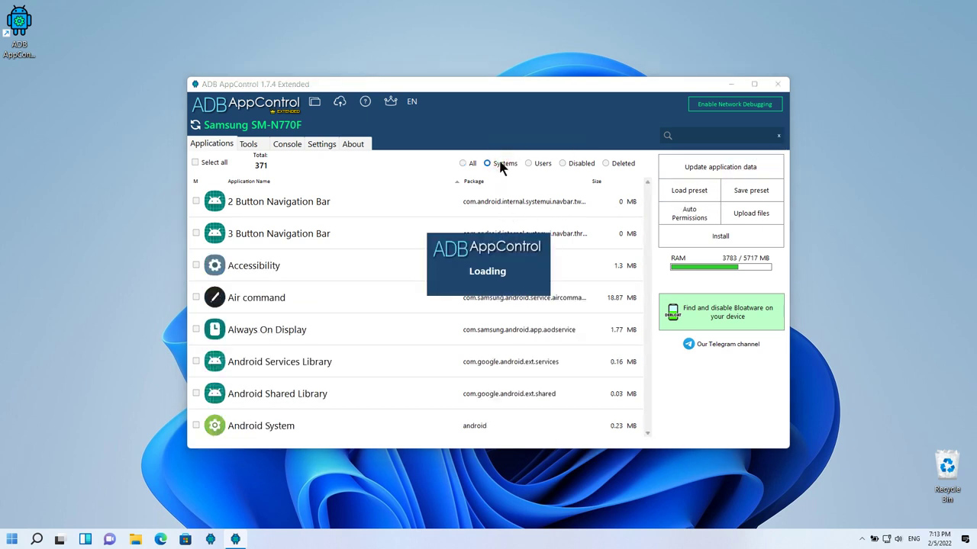
{"action": "left_click", "coordinate": [751, 191]}
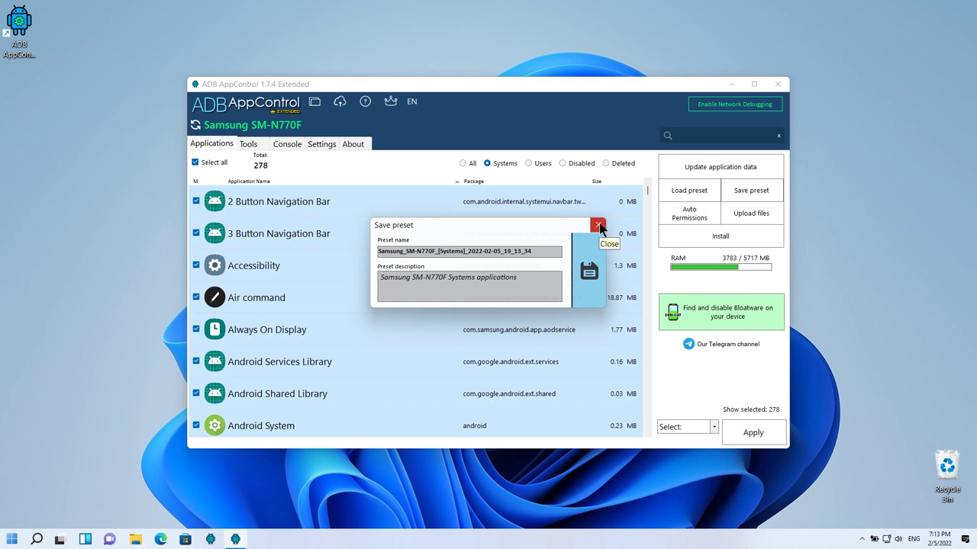
{"action": "left_click", "coordinate": [599, 226]}
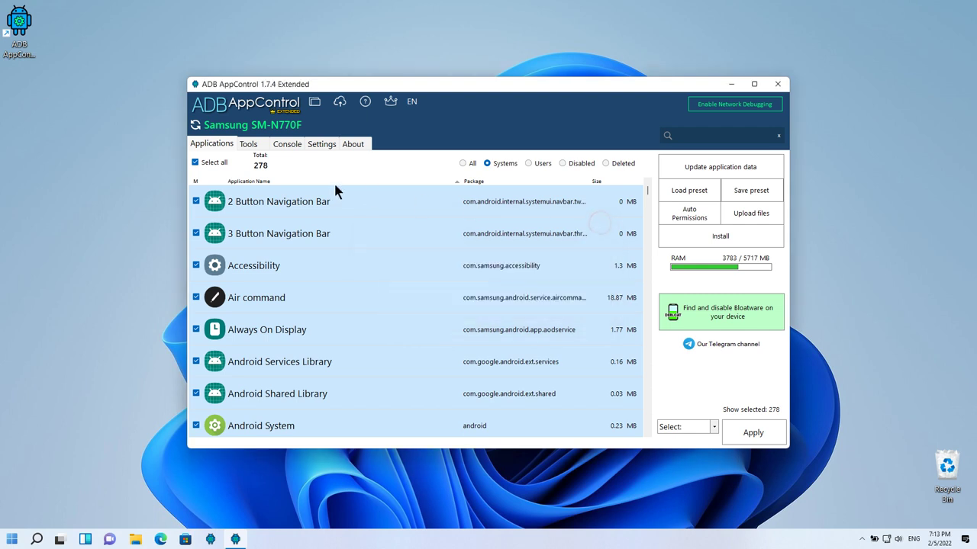
{"action": "left_click", "coordinate": [209, 162]}
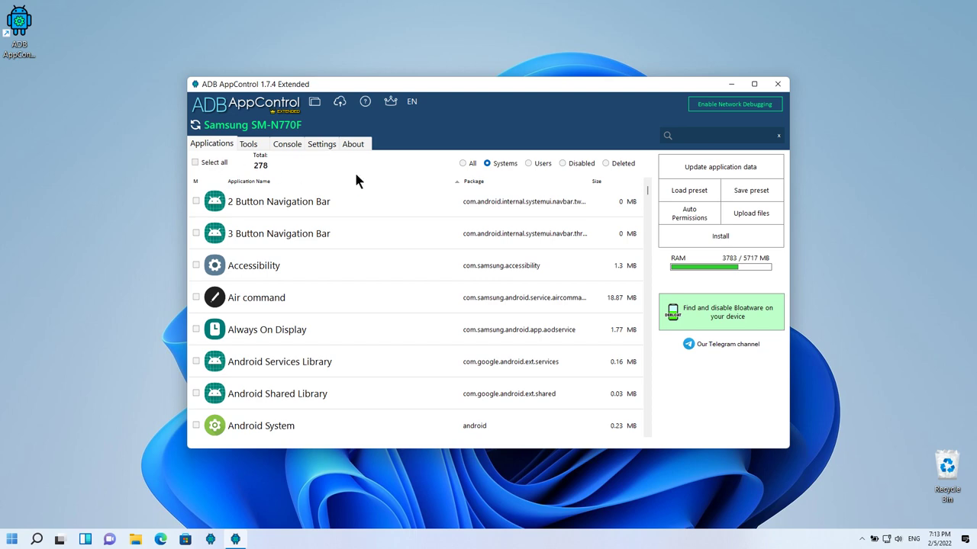
- Load the preset file Samsung_SM-N770F_[Systems]_2022-02-05_18_05_33.txt from the program's presets folder into the application list
{"action": "left_click", "coordinate": [320, 108]}
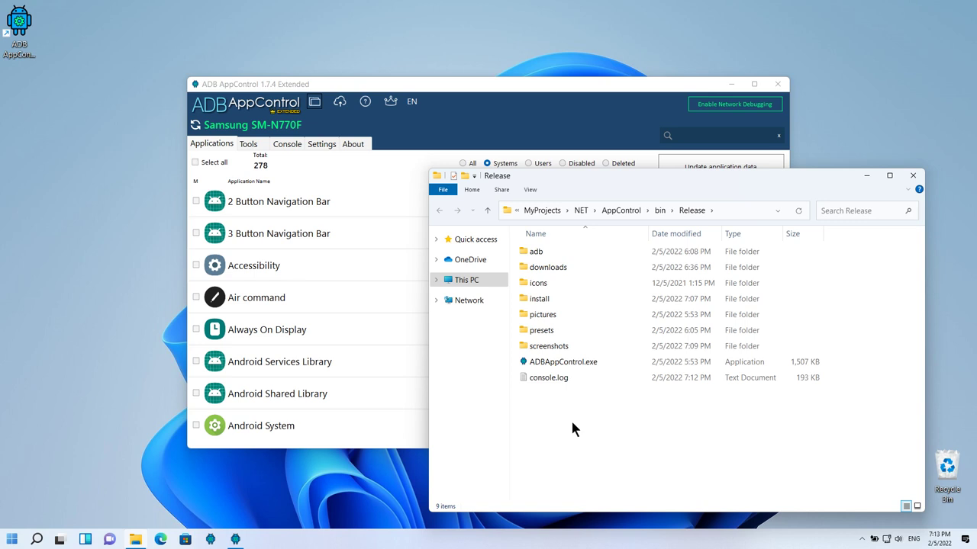
{"action": "mouse_move", "coordinate": [553, 337]}
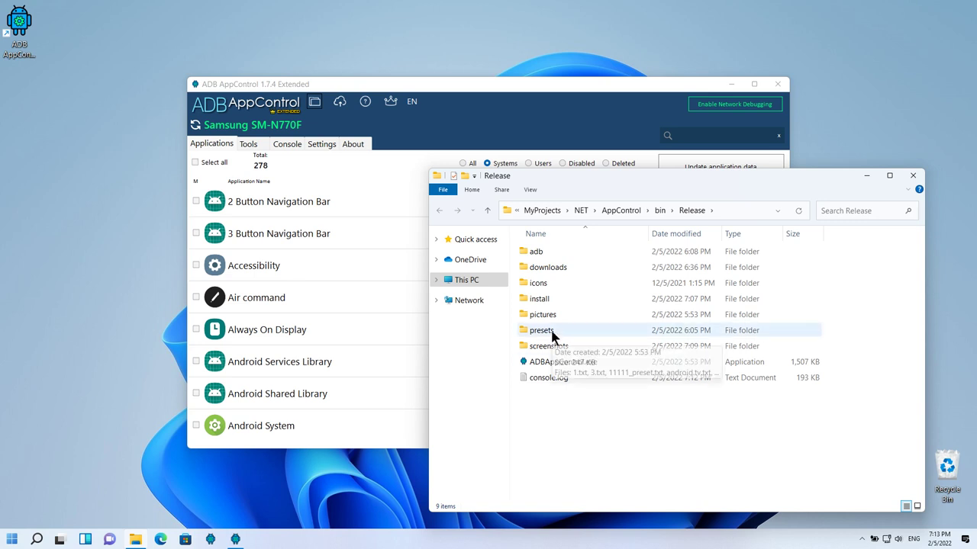
{"action": "double_click", "coordinate": [550, 331]}
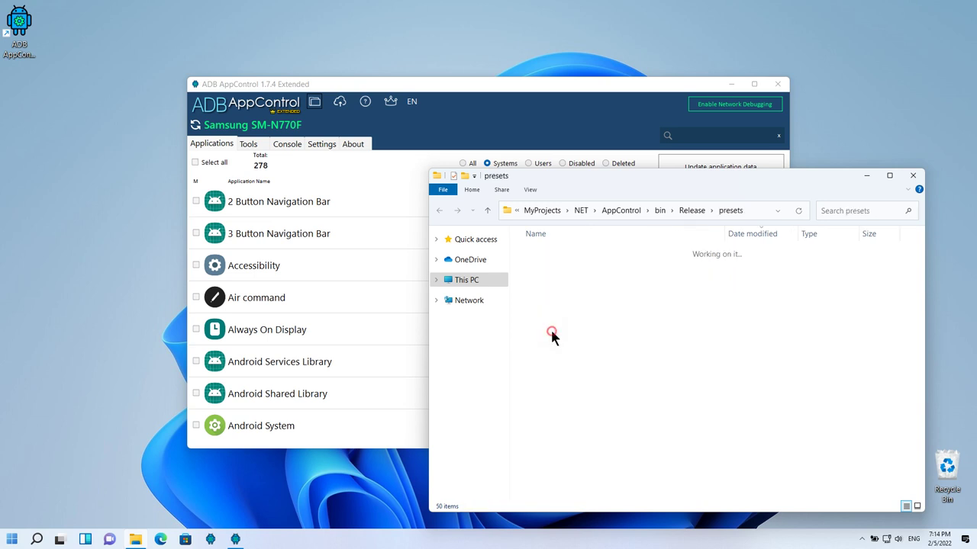
{"action": "left_click", "coordinate": [638, 255]}
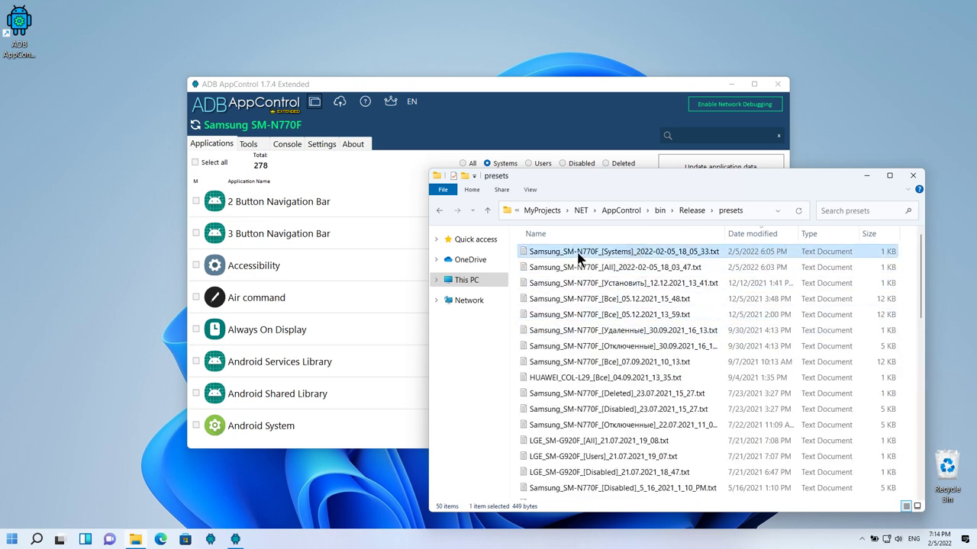
{"action": "mouse_move", "coordinate": [580, 258]}
{"action": "left_click_drag", "start_coordinate": [580, 258], "coordinate": [373, 250]}
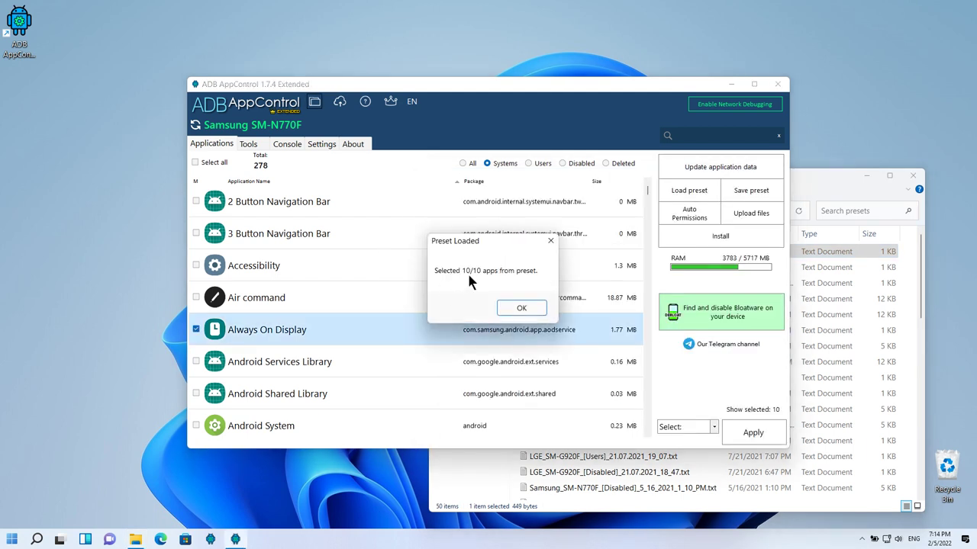
{"action": "left_click", "coordinate": [526, 307]}
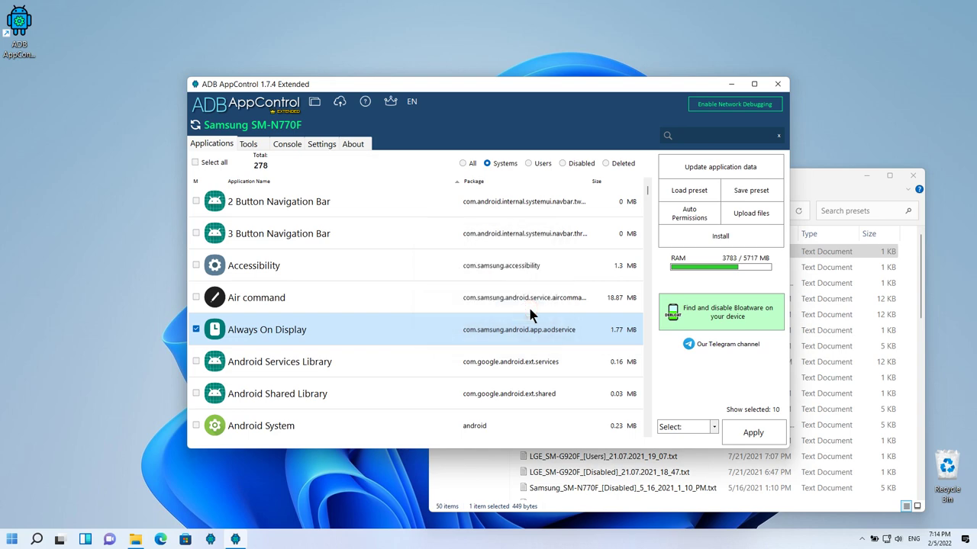
- Bring the preset's selected applications to the start of the list and deselect ShortcutBNR and CIDManager
{"action": "mouse_move", "coordinate": [648, 192]}
{"action": "left_mouse_down"}
{"action": "mouse_move", "coordinate": [650, 233]}
{"action": "mouse_move", "coordinate": [648, 182]}
{"action": "left_mouse_up"}
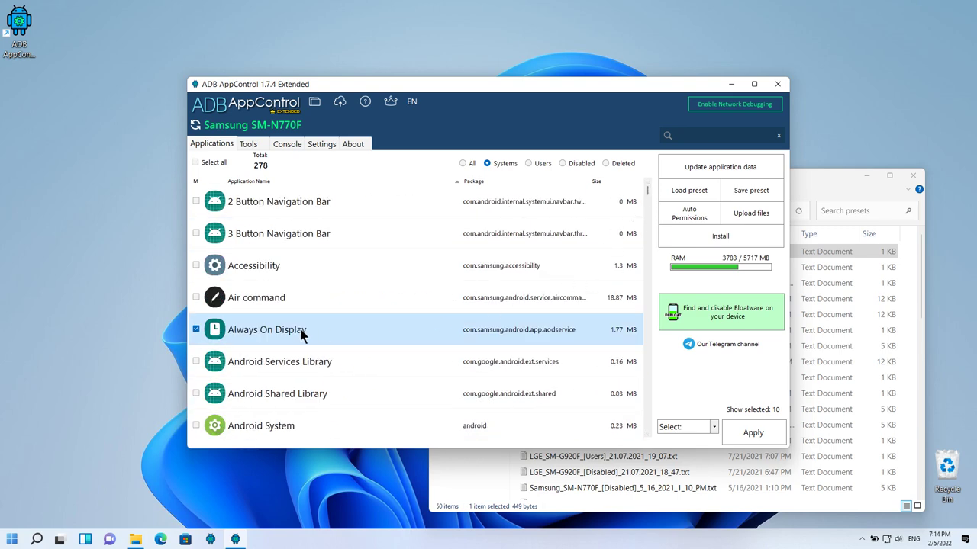
{"action": "left_click", "coordinate": [752, 413]}
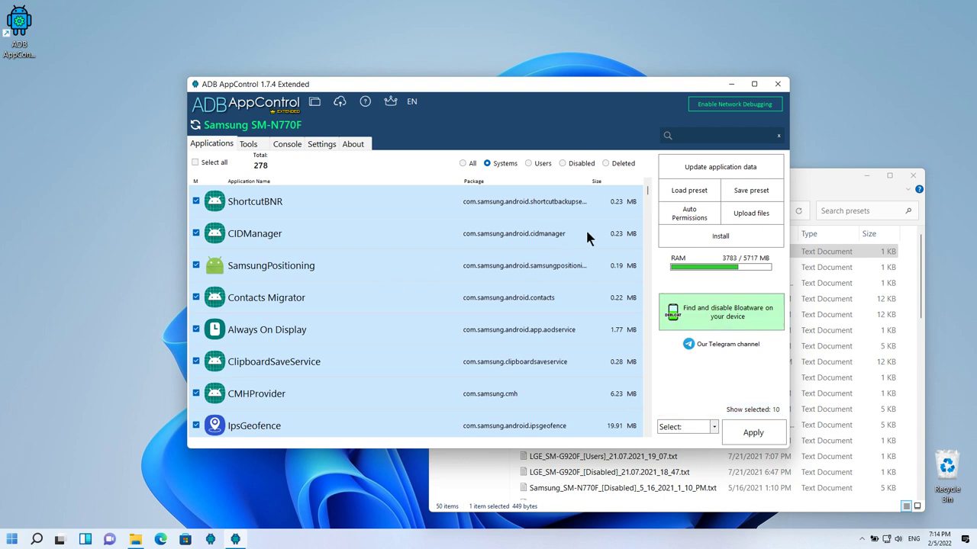
{"action": "scroll", "coordinate": [416, 288], "scroll_direction": "down", "scroll_amount": 2}
{"action": "scroll", "coordinate": [417, 288], "scroll_direction": "up", "scroll_amount": 2}
{"action": "left_click", "coordinate": [309, 201]}
{"action": "left_click", "coordinate": [302, 235]}
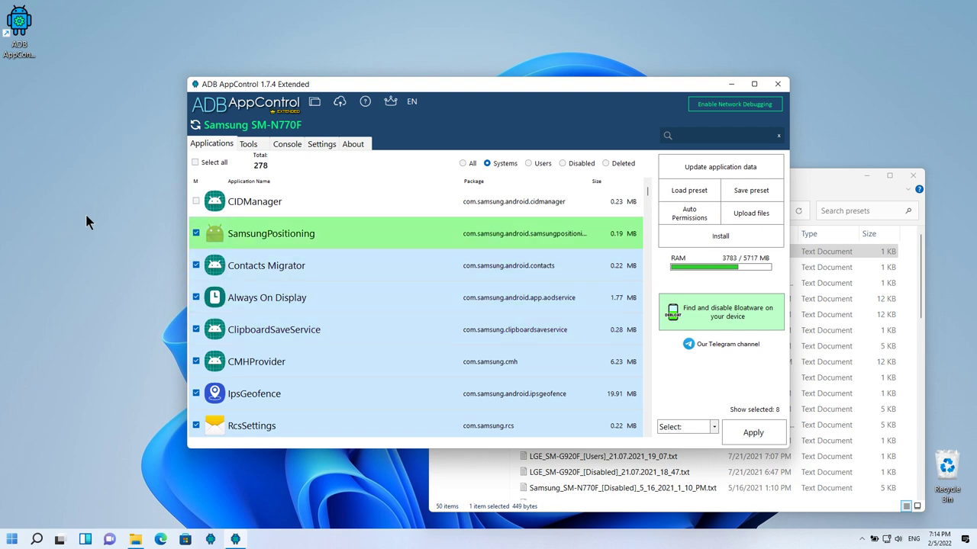
- Deselect Contacts Migrator and ClipboardSaveService in the application list using only the keyboard
{"action": "key", "text": "Down"}
{"action": "key", "text": "space"}
{"action": "key", "text": "Down"}
{"action": "key", "text": "Down"}
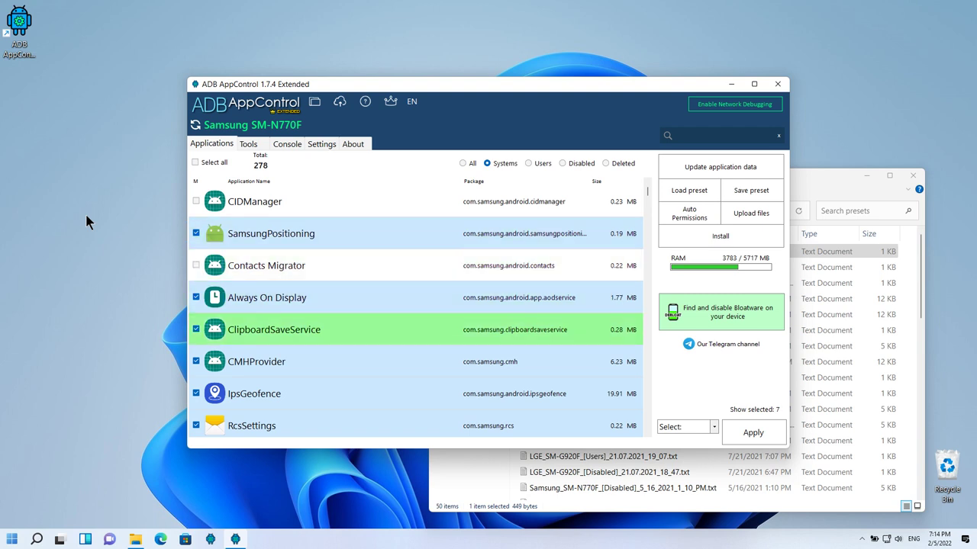
{"action": "key", "text": "space"}
- Examine the actions and online search sources offered for the Always On Display application, without choosing any
{"action": "key", "text": "Up"}
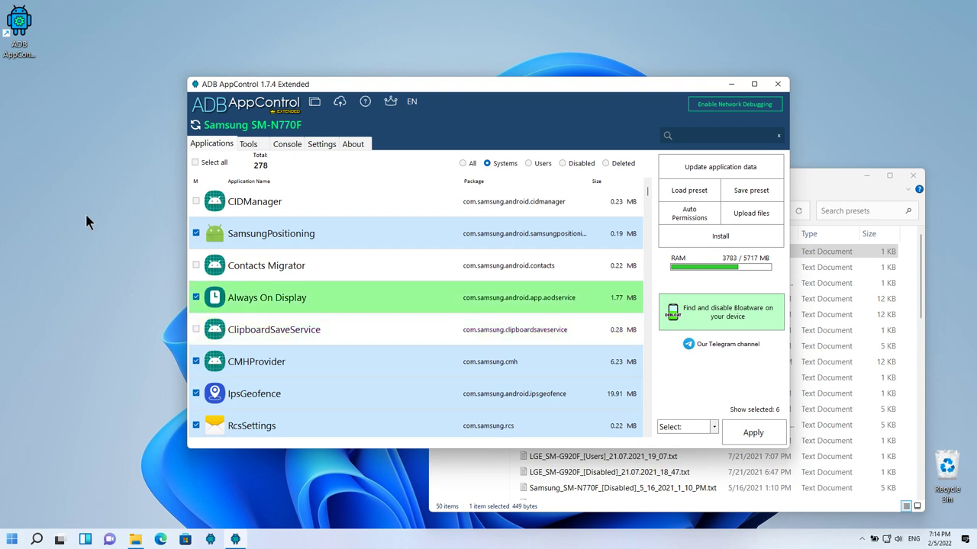
{"action": "key", "text": "Menu"}
{"action": "key", "text": "Down"}
{"action": "key", "text": "Down"}
{"action": "key", "text": "Down"}
{"action": "key", "text": "Down"}
{"action": "key", "text": "Down"}
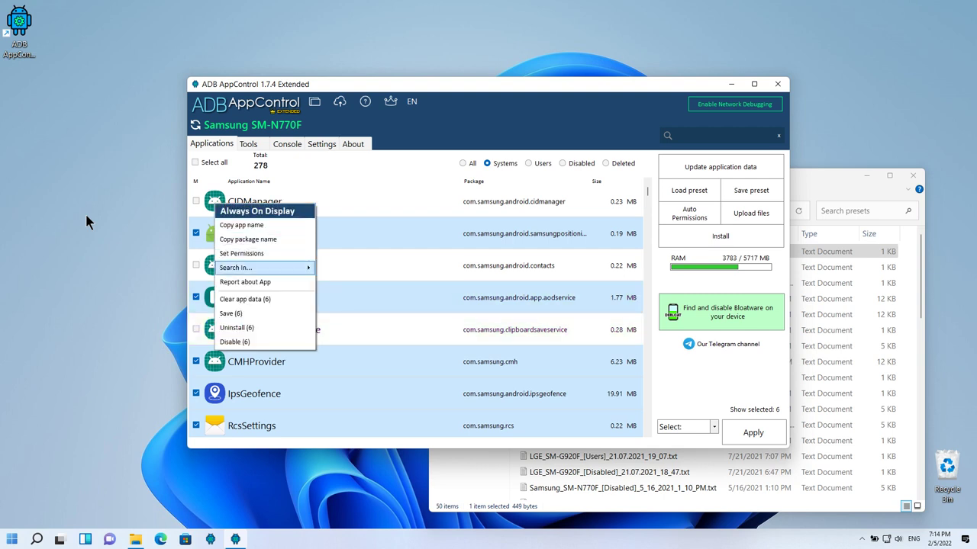
{"action": "key", "text": "Right"}
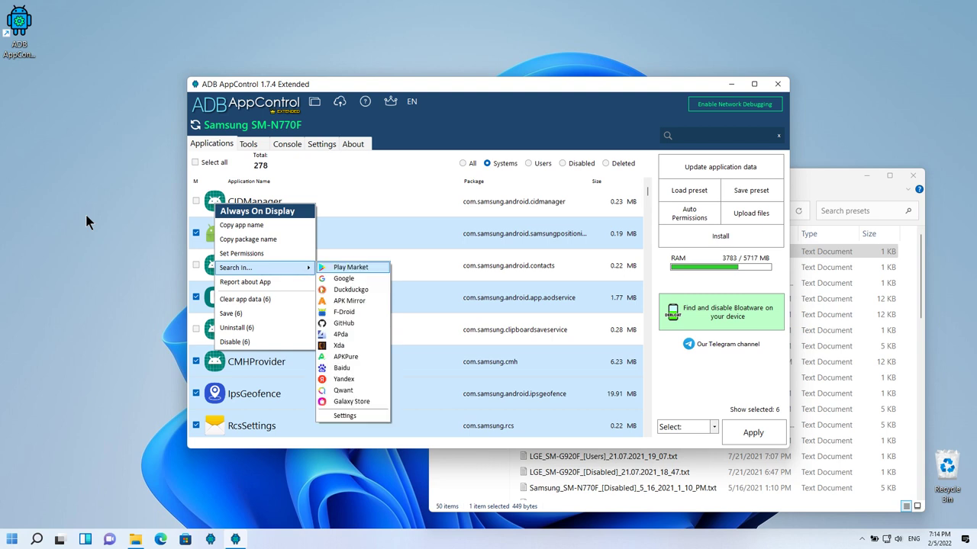
{"action": "key", "text": "Escape"}
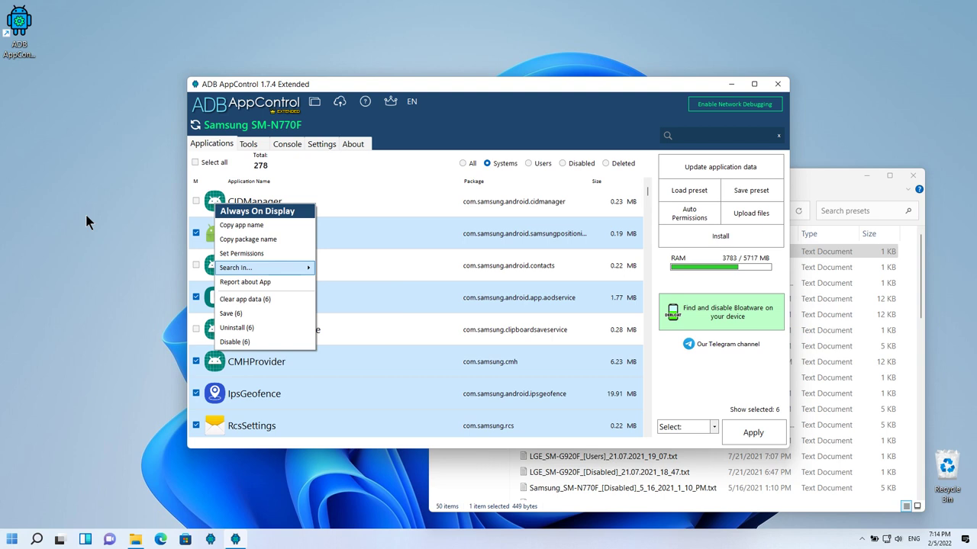
{"action": "key", "text": "Escape"}
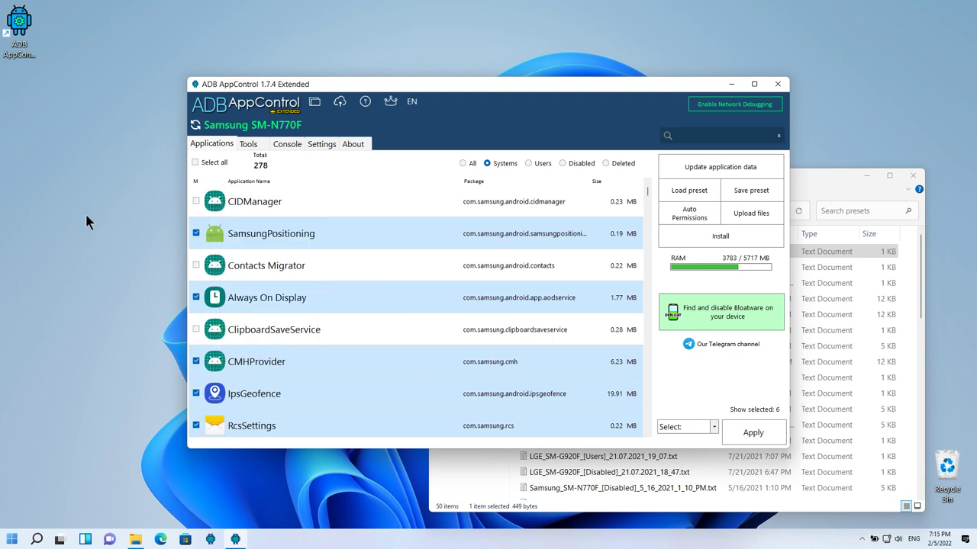
- Deselect every application remaining from the loaded preset
{"action": "left_click", "coordinate": [213, 164]}
{"action": "left_click", "coordinate": [213, 164]}
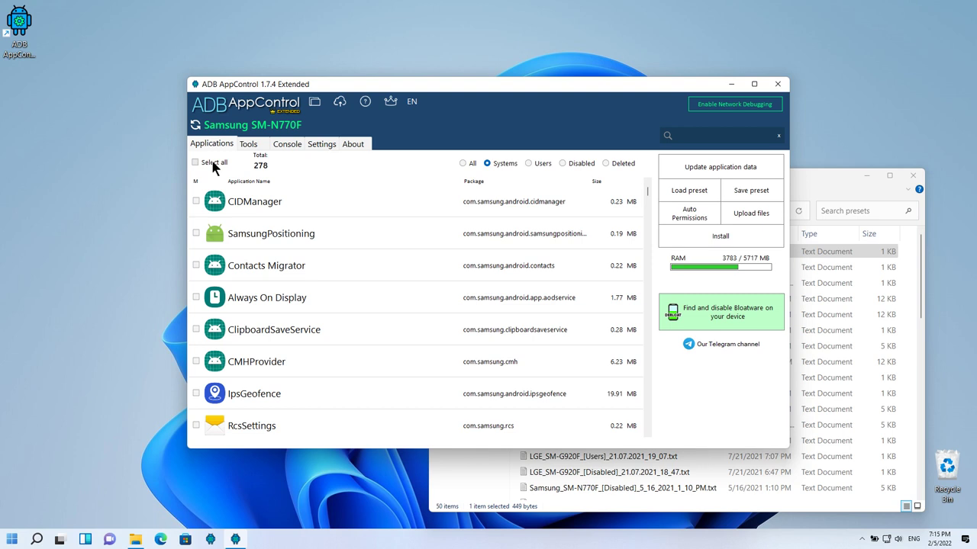
- Take a screenshot of the connected phone's screen and view the captured image at full size
{"action": "left_click", "coordinate": [249, 144]}
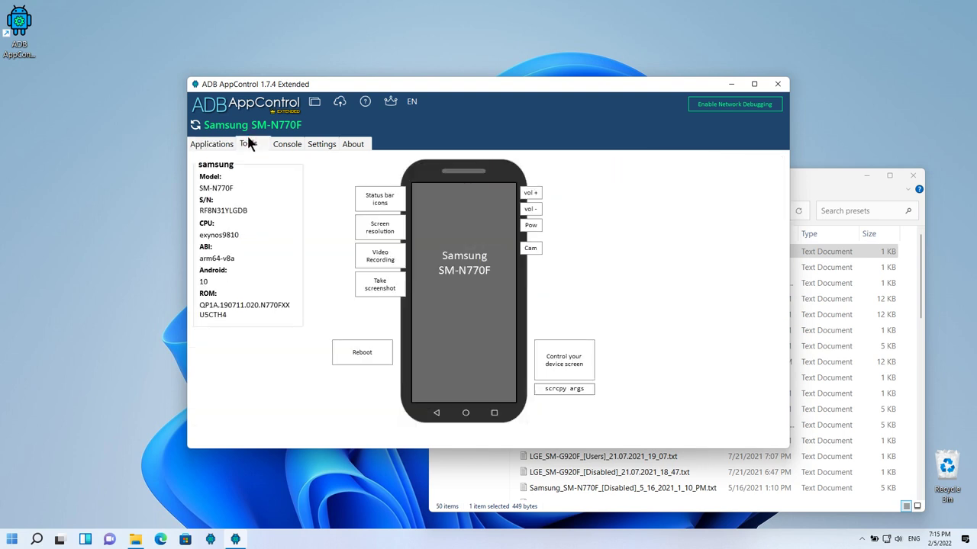
{"action": "left_click", "coordinate": [377, 287]}
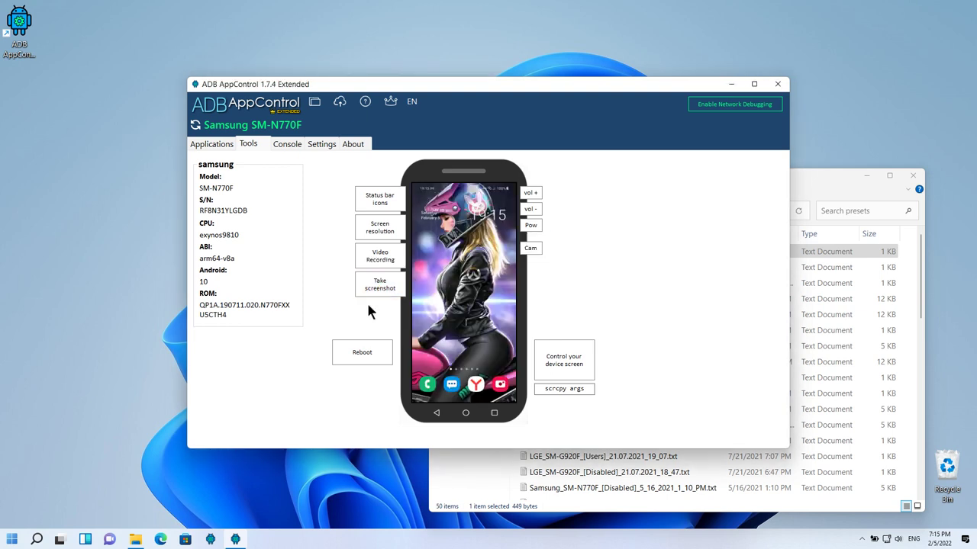
{"action": "mouse_move", "coordinate": [469, 297]}
{"action": "left_click", "coordinate": [501, 294]}
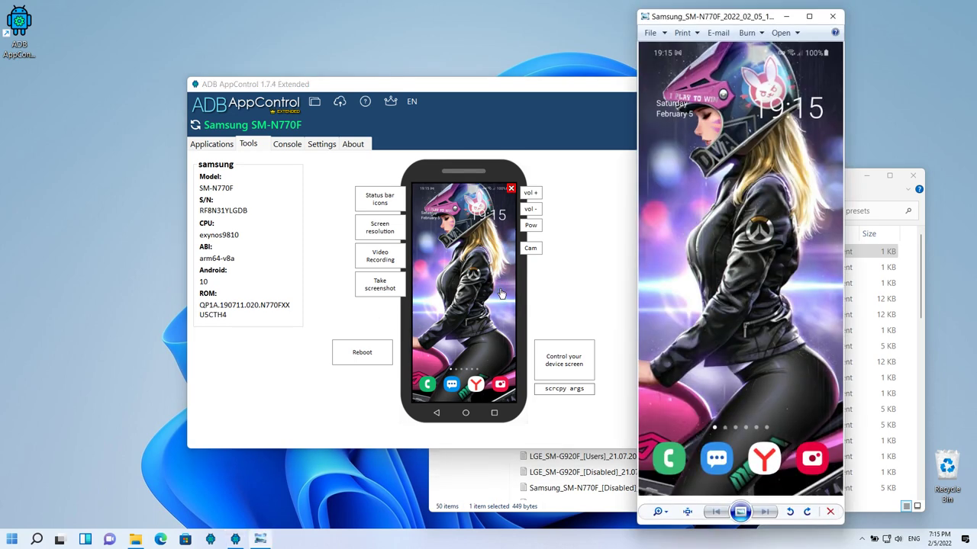
{"action": "left_click", "coordinate": [833, 16]}
- Clear the captured screenshot from the phone preview
{"action": "mouse_move", "coordinate": [492, 259]}
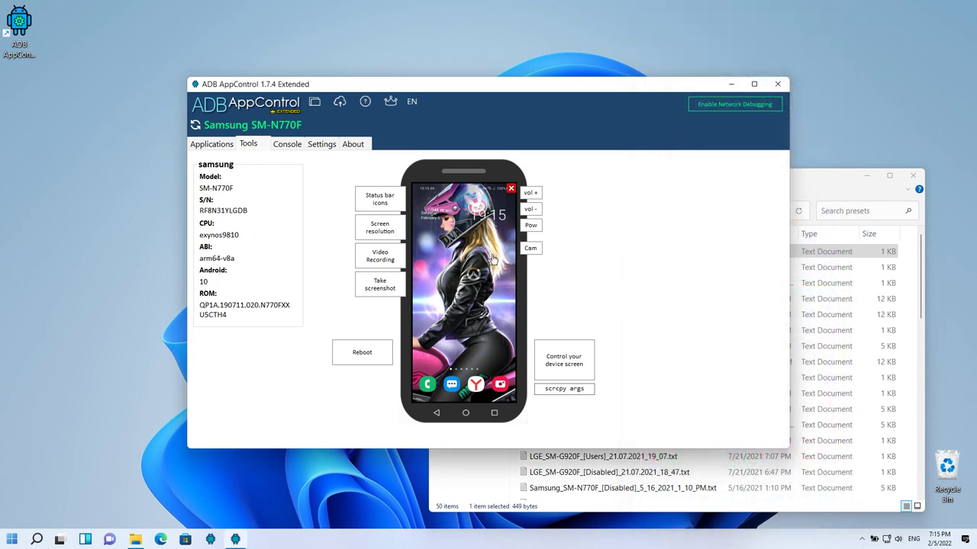
{"action": "left_click", "coordinate": [511, 189]}
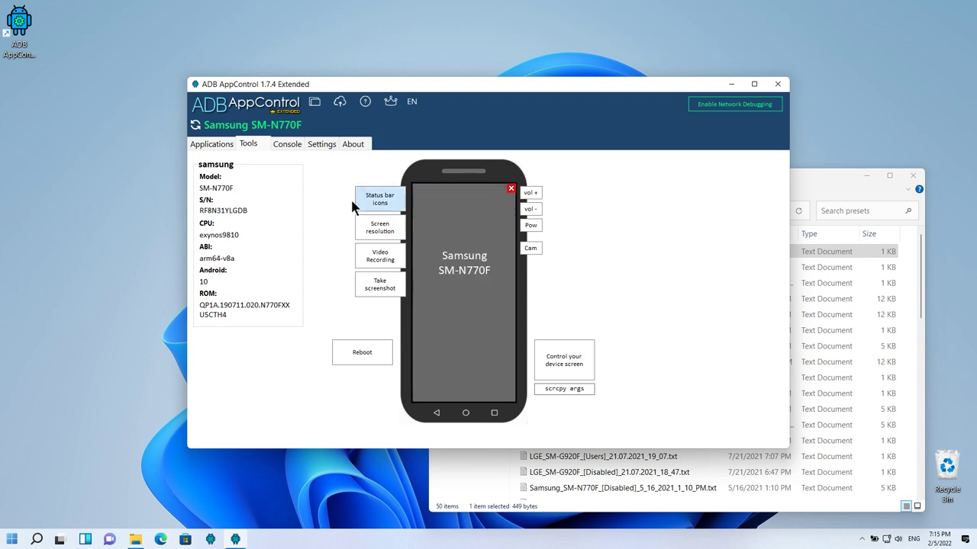
- Run the command "fastboot devices" in the console
{"action": "left_click", "coordinate": [286, 149]}
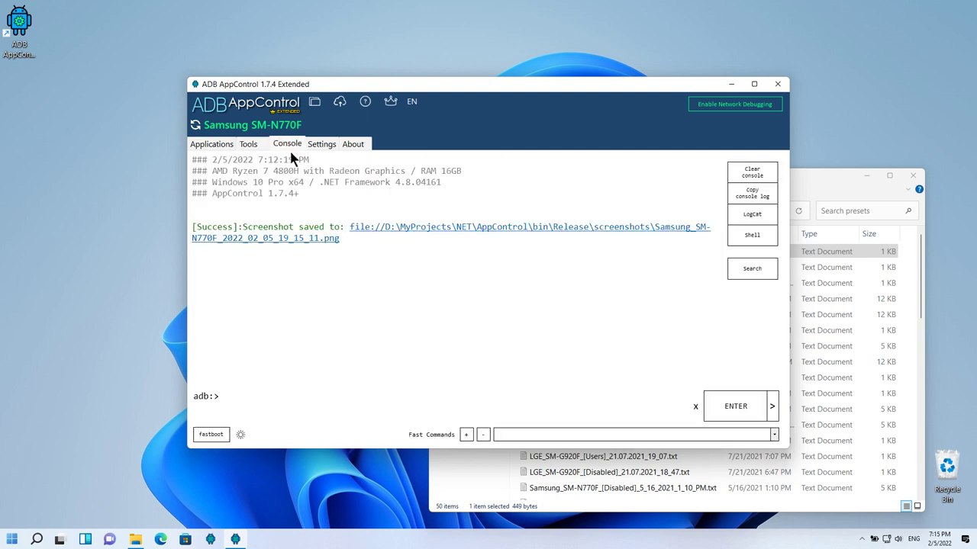
{"action": "left_click", "coordinate": [356, 396]}
{"action": "type", "text": "fastboot devices"}
{"action": "key", "text": "Return"}
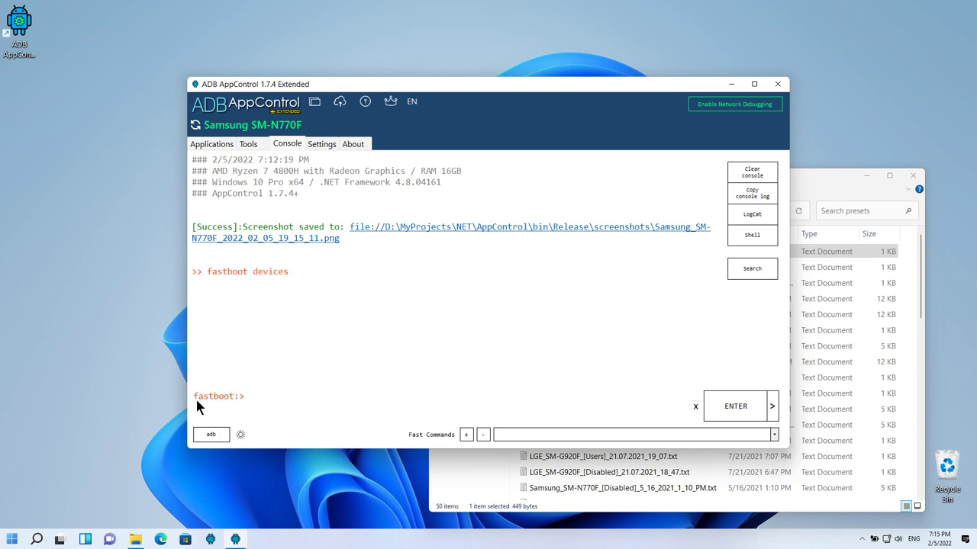
- Run "adb shell ps" in the console to list the phone's running processes
{"action": "type", "text": "adb shel"}
{"action": "type", "text": "l ps"}
{"action": "key", "text": "BackSpace"}
{"action": "type", "text": "ps"}
{"action": "key", "text": "Return"}
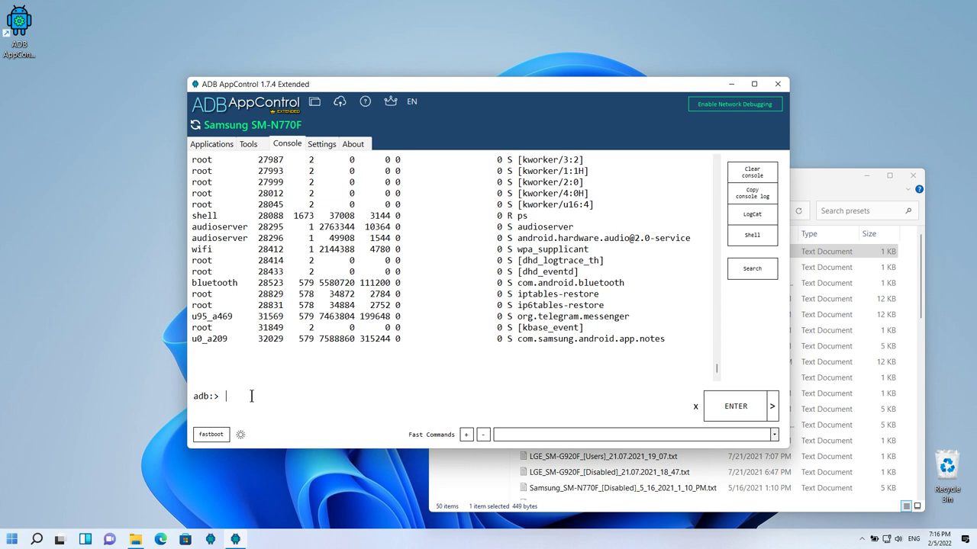
- Search the console's process list for "samsung.android", using the text selected in the Samsung notes entry
{"action": "left_click", "coordinate": [753, 272]}
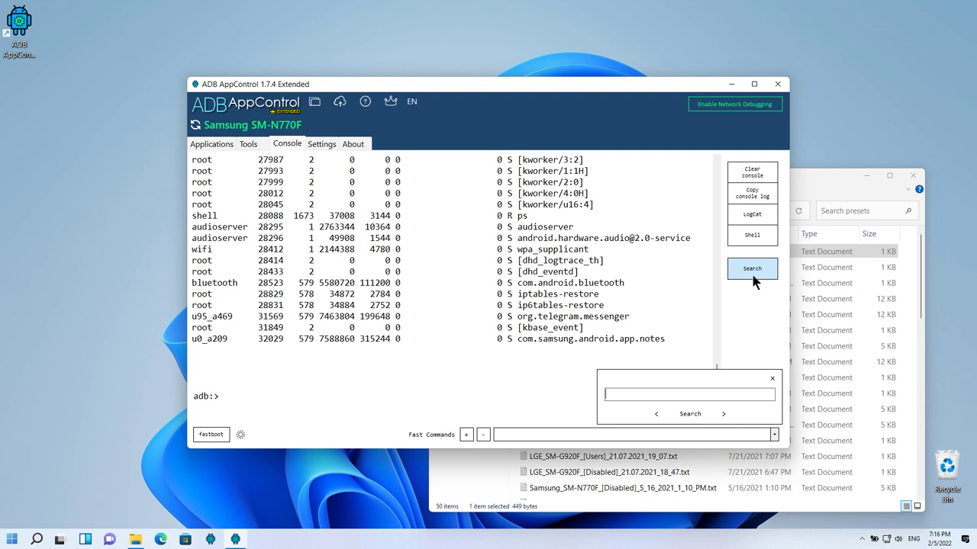
{"action": "left_click", "coordinate": [751, 272]}
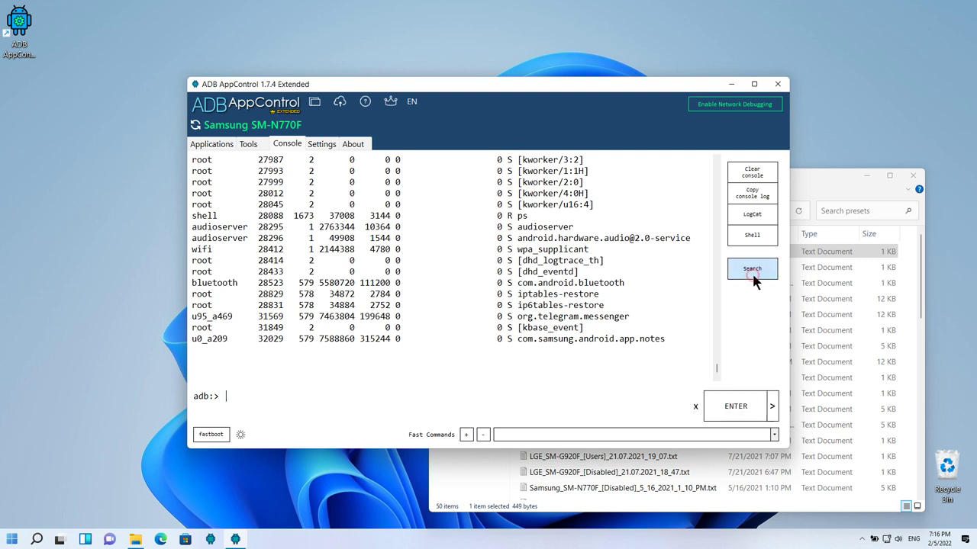
{"action": "left_click_drag", "start_coordinate": [538, 343], "coordinate": [596, 340]}
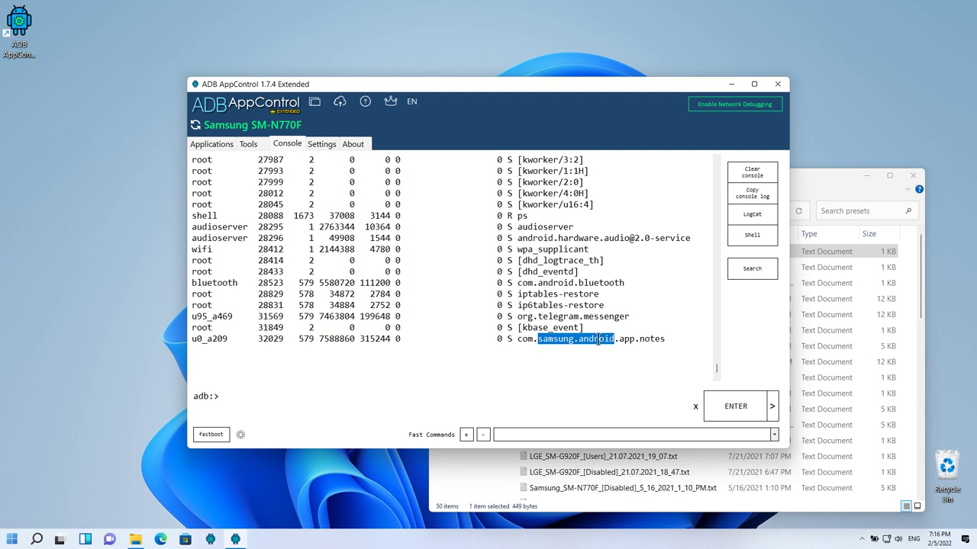
{"action": "key", "text": "ctrl+f"}
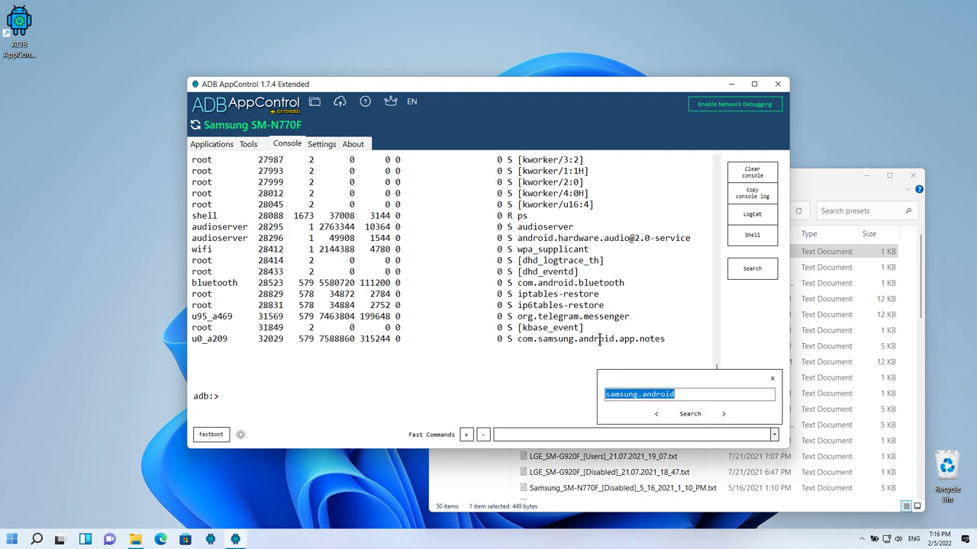
{"action": "left_click", "coordinate": [690, 414]}
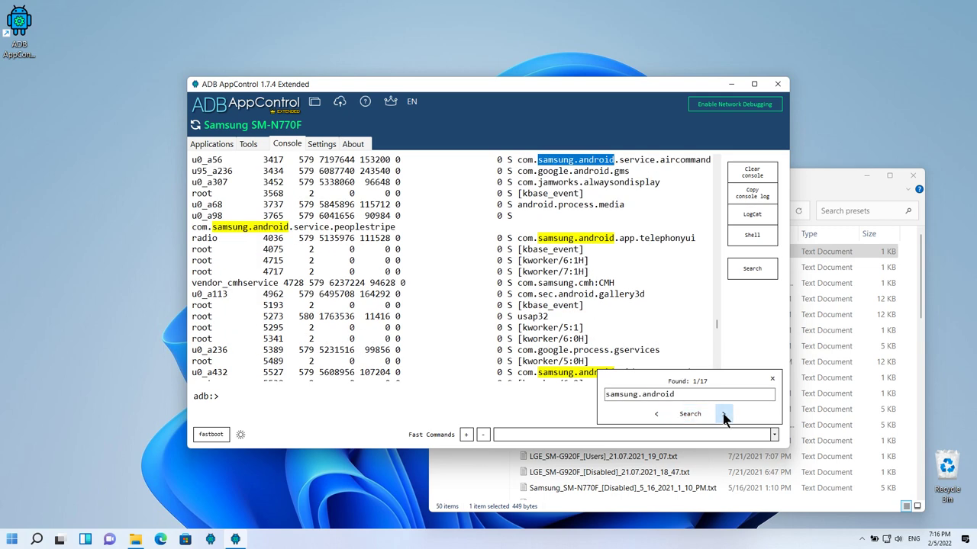
- Advance through the "samsung.android" matches in the console output to the fourth one and close the search
{"action": "left_click", "coordinate": [723, 414]}
{"action": "left_click", "coordinate": [723, 415]}
{"action": "left_click", "coordinate": [723, 414]}
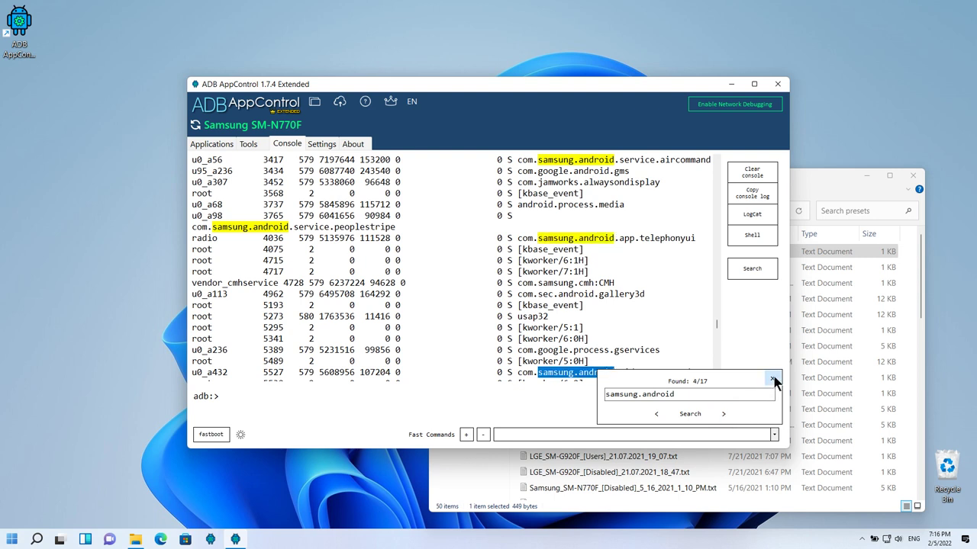
{"action": "left_click", "coordinate": [772, 380]}
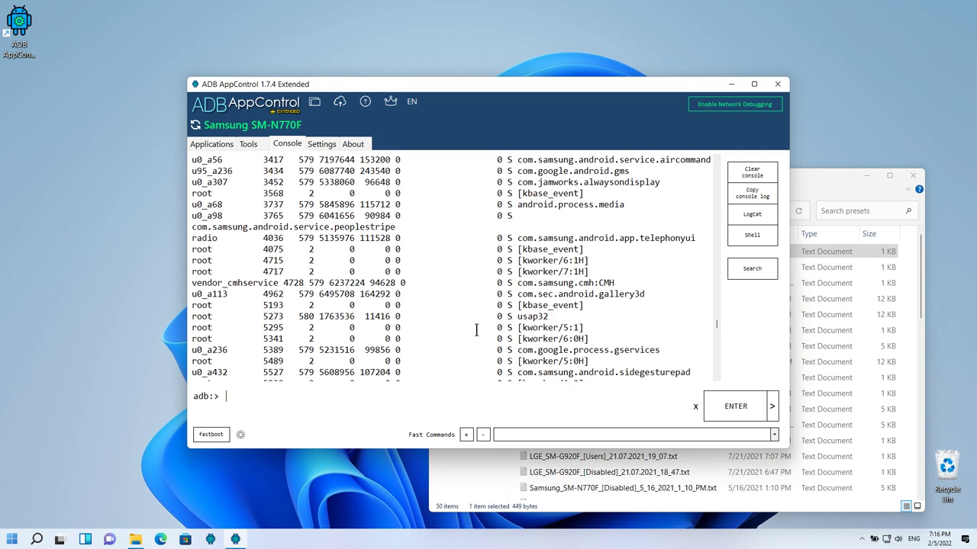
- Enlarge the console text, reduce it to a smaller size than the original, and return to the beginning of the console log
{"action": "scroll", "coordinate": [476, 330], "scroll_direction": "up", "scroll_amount": 1, "text": "ctrl"}
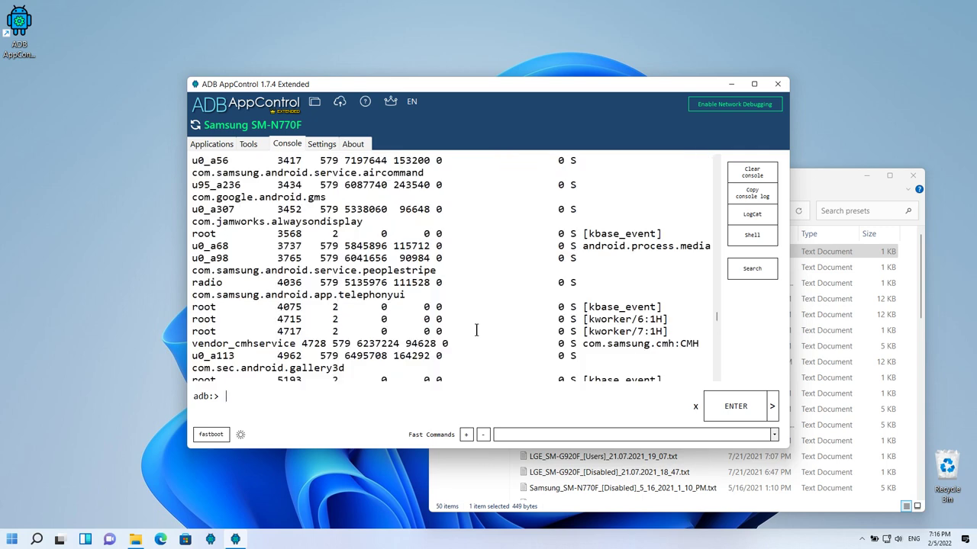
{"action": "scroll", "coordinate": [476, 330], "scroll_direction": "up", "scroll_amount": 1, "text": "ctrl"}
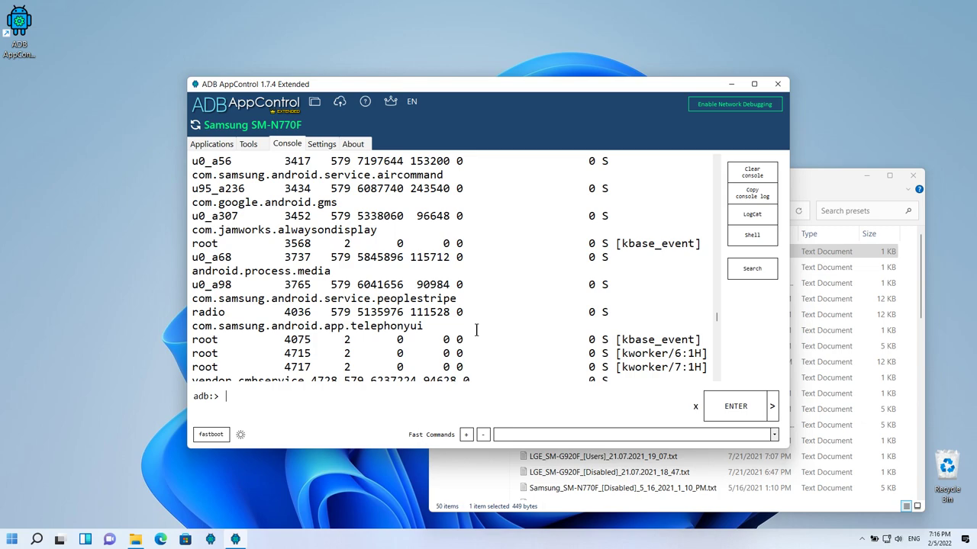
{"action": "scroll", "coordinate": [476, 329], "scroll_direction": "down", "scroll_amount": 1, "text": "ctrl"}
{"action": "scroll", "coordinate": [476, 329], "scroll_direction": "down", "scroll_amount": 1, "text": "ctrl"}
{"action": "scroll", "coordinate": [476, 329], "scroll_direction": "down", "scroll_amount": 1, "text": "ctrl"}
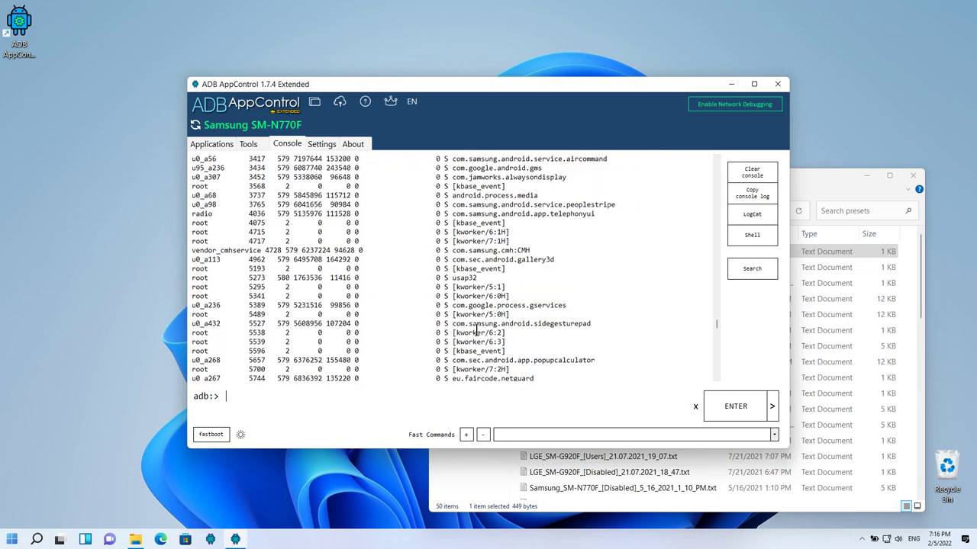
{"action": "left_click_drag", "start_coordinate": [718, 324], "coordinate": [718, 160]}
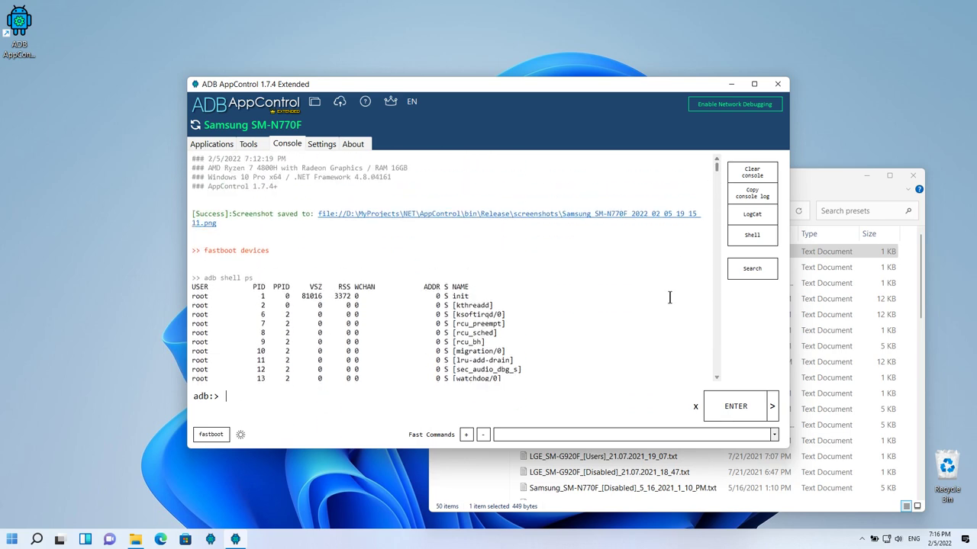